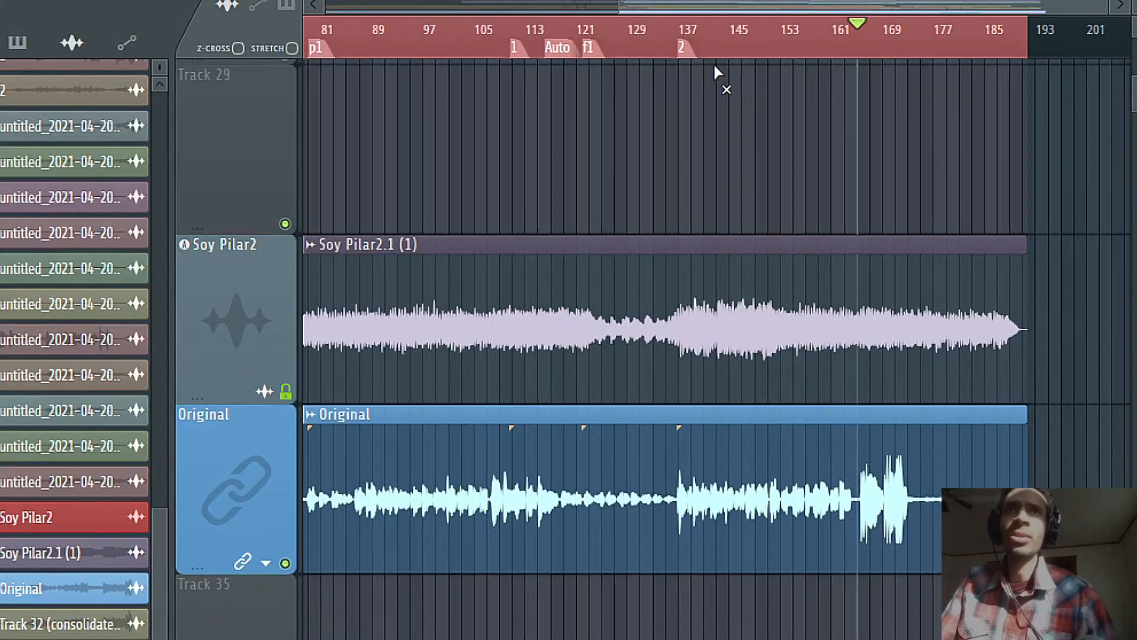
Play the vocal from about bar 144 to check the level on the Compress mixer track.
left_click(728, 33)
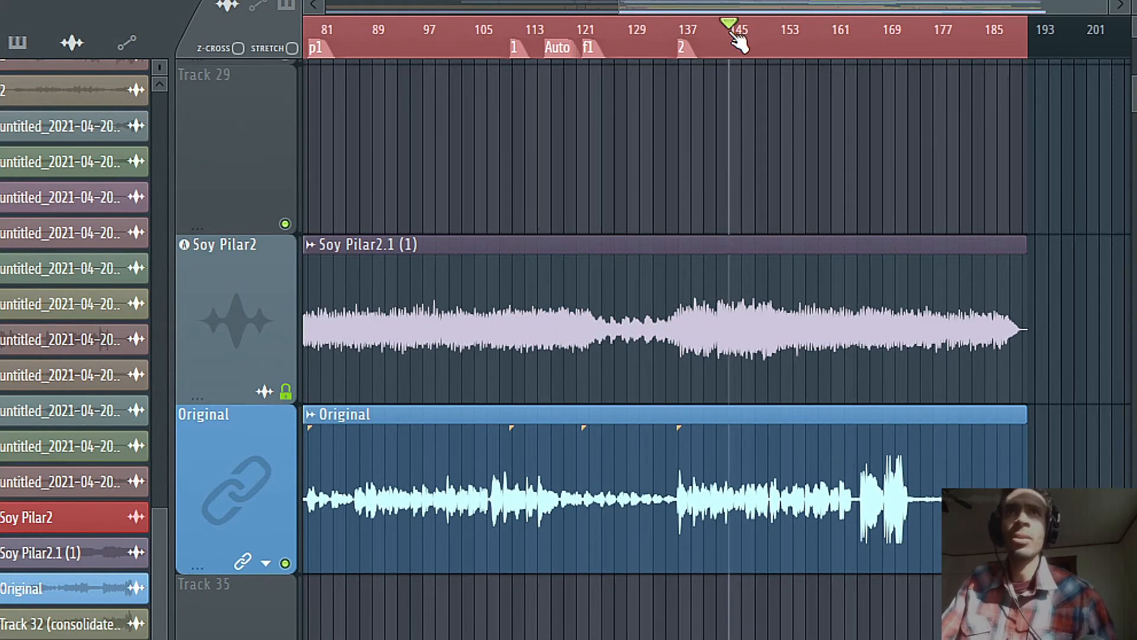
key("space")
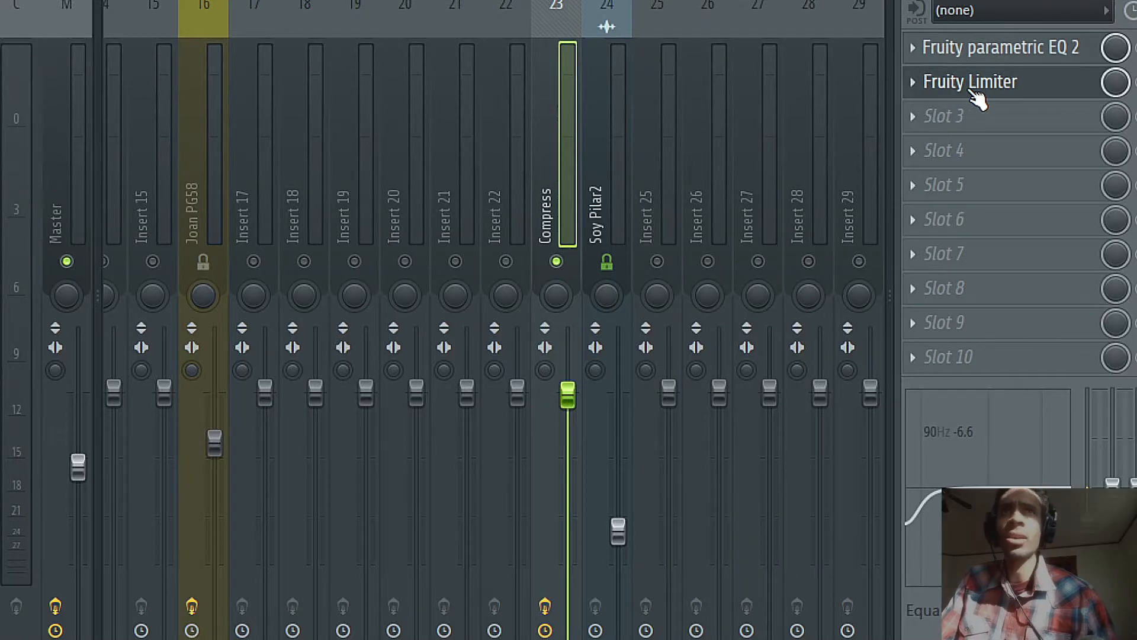
key("space")
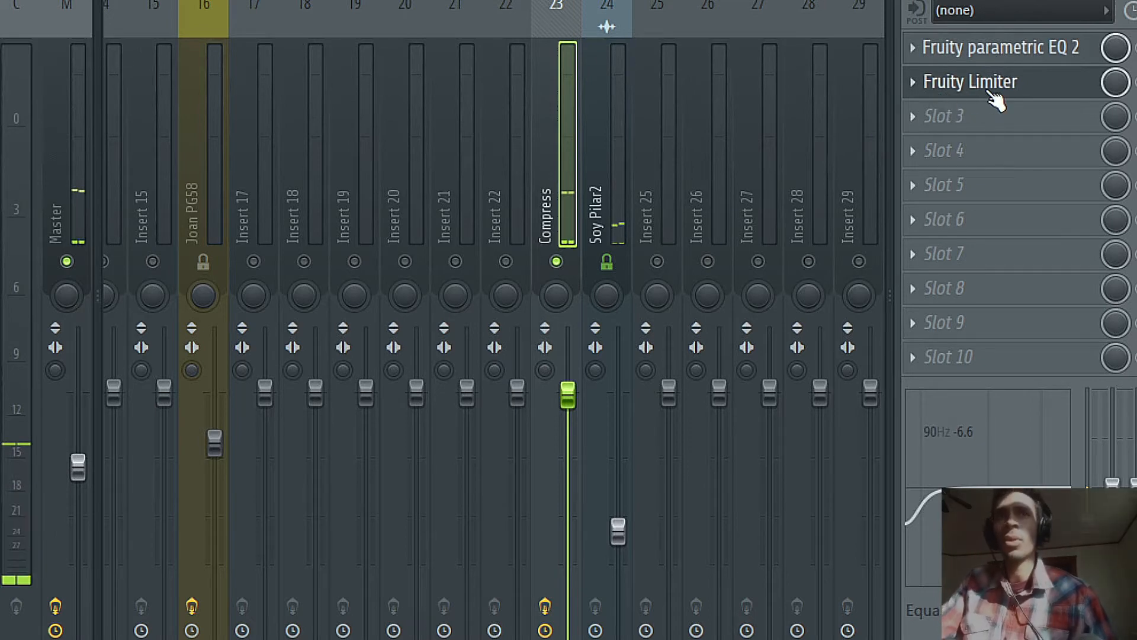
Load the Drum compression preset in the Compress track's Fruity Limiter and set its gain, knee and ratio knobs to their centre positions.
left_click(993, 95)
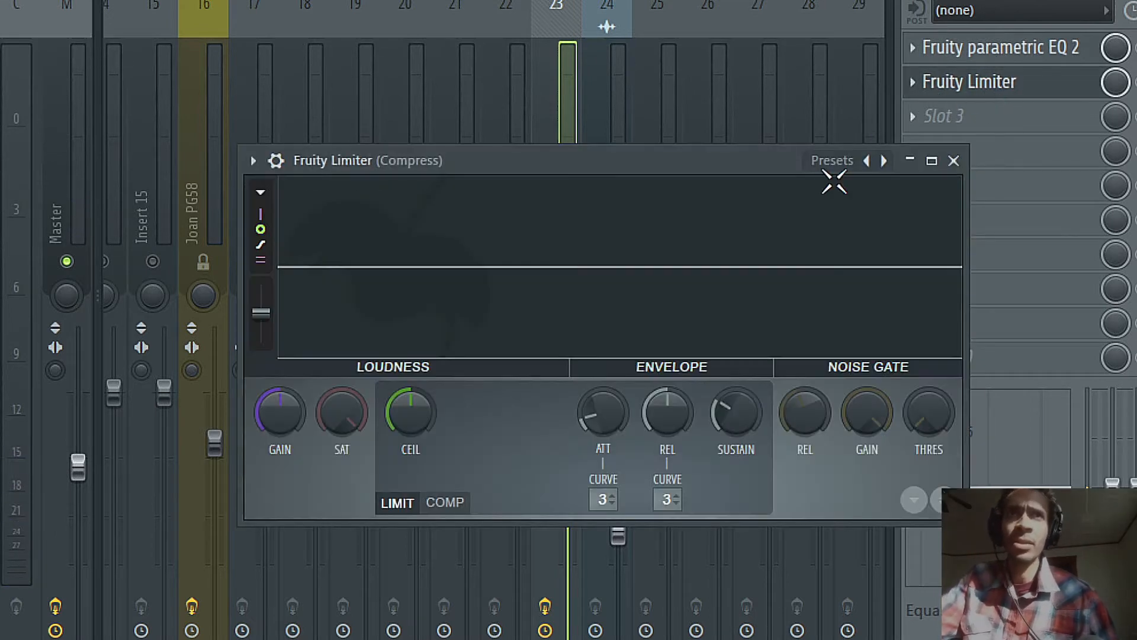
left_click(916, 200)
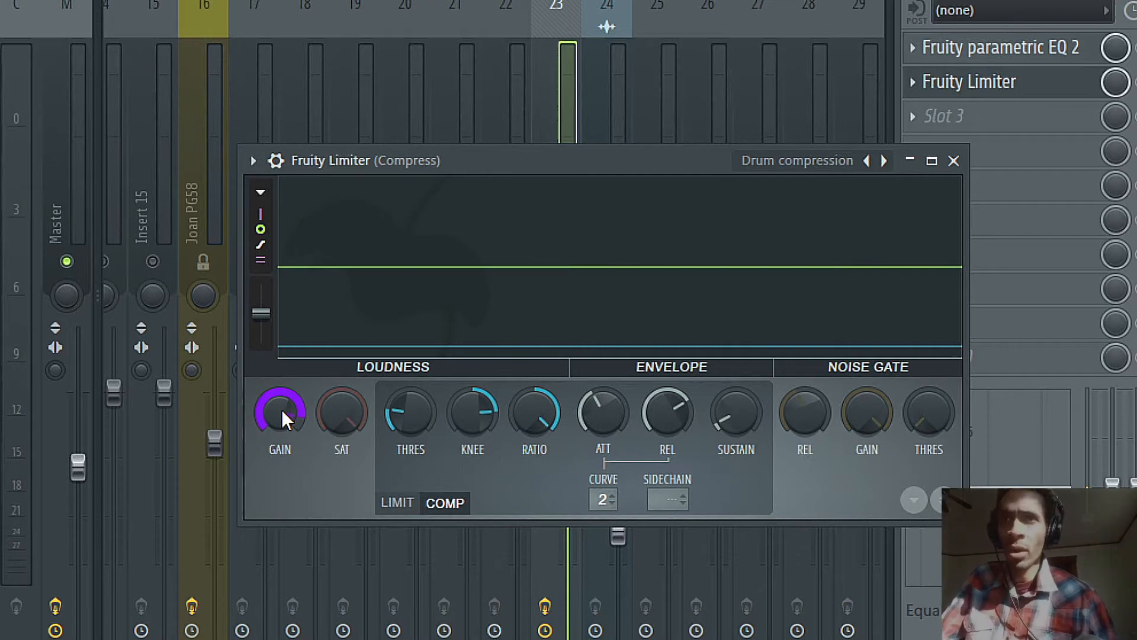
mouse_move(282, 410)
left_mouse_down()
mouse_move(282, 391)
mouse_move(282, 427)
left_mouse_up()
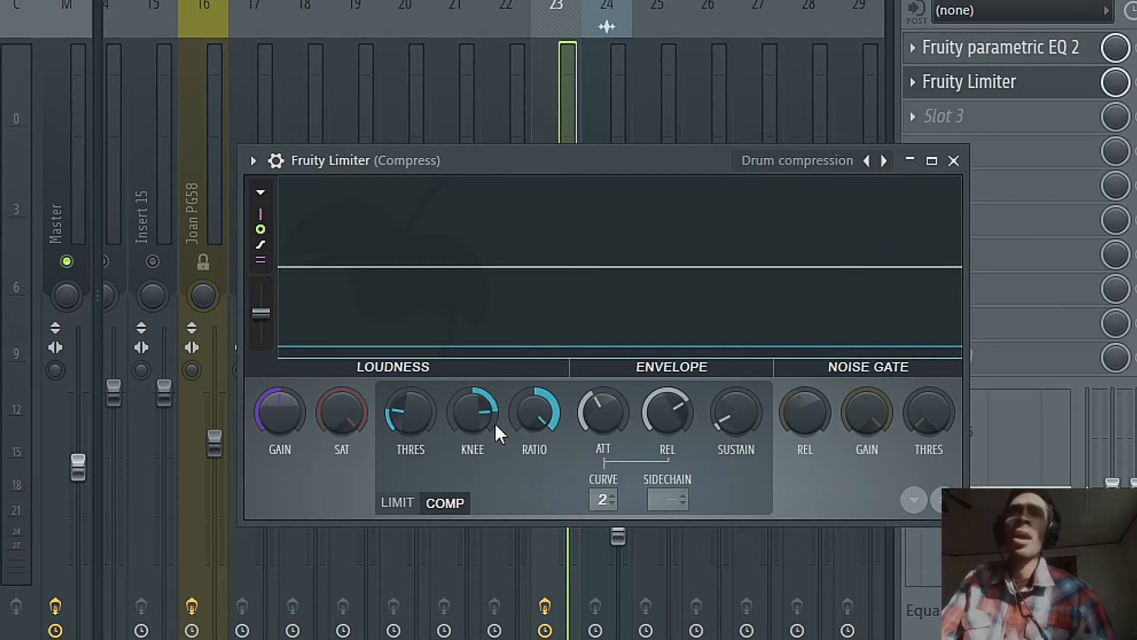
left_click_drag(495, 423, 496, 438)
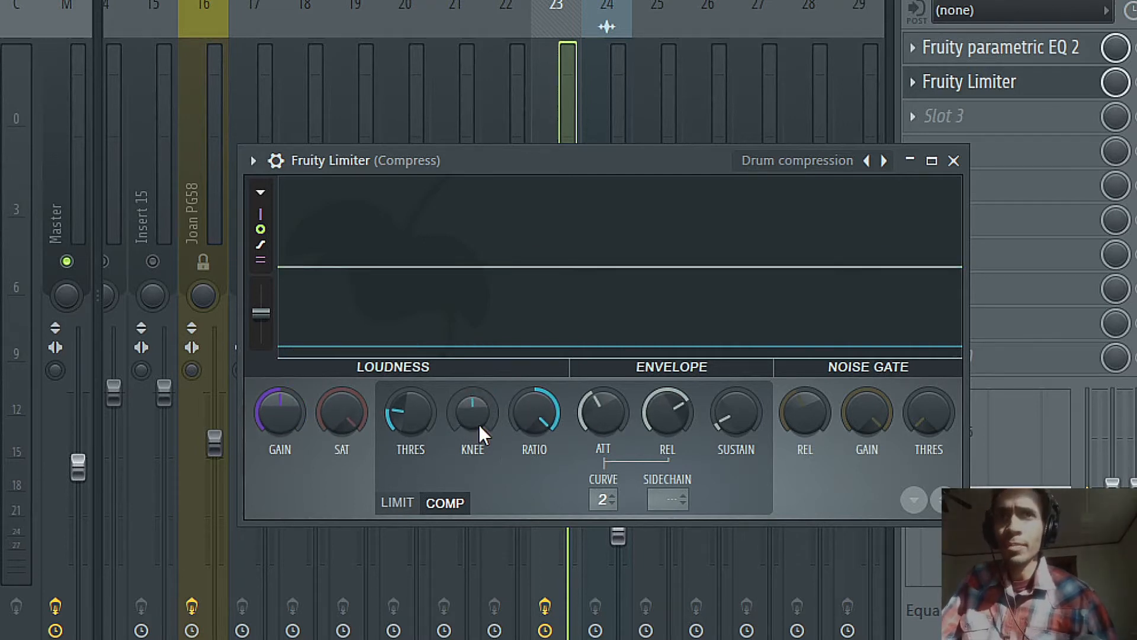
left_click_drag(525, 407, 524, 437)
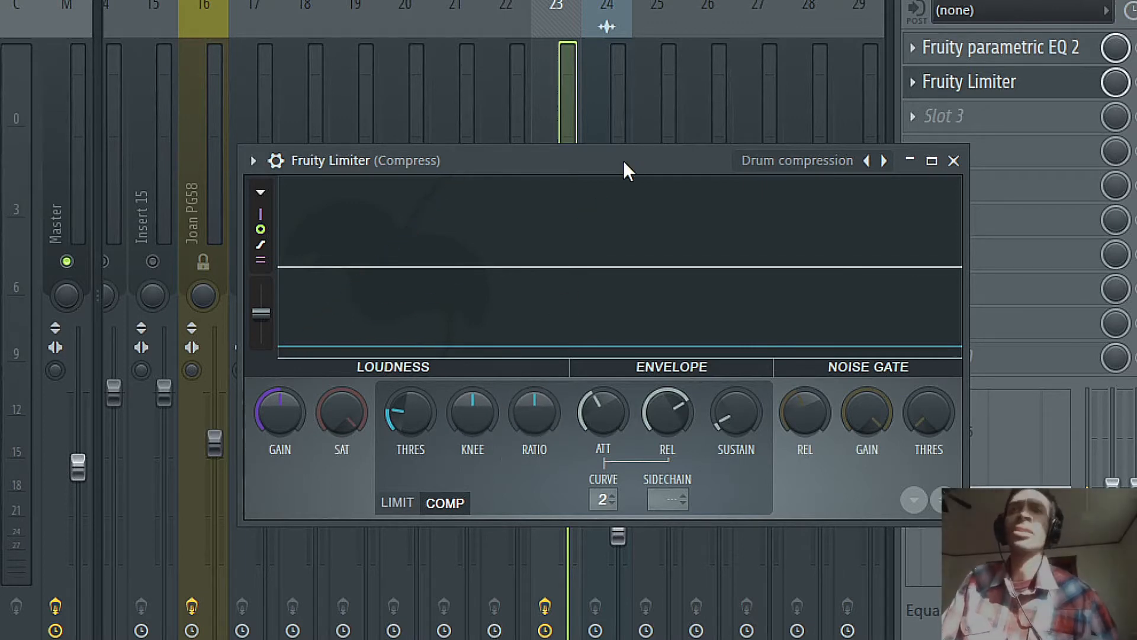
Lower the limiter's compression threshold below the vocal peaks and raise its ratio slightly, checking with playback, and close the plugin.
key("space")
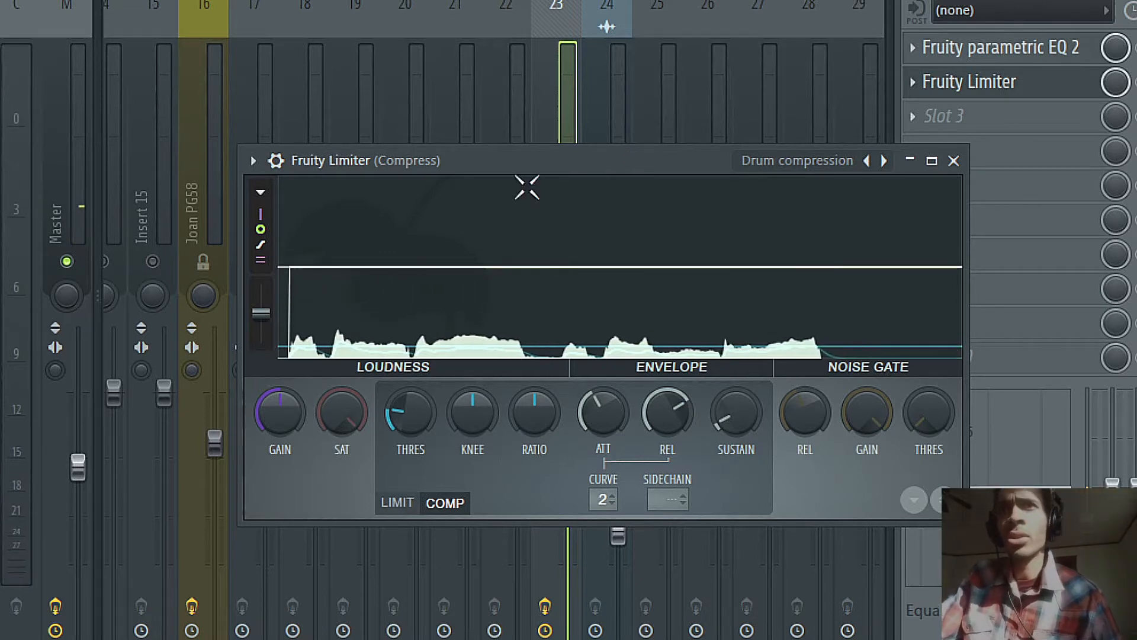
left_click_drag(404, 413, 404, 427)
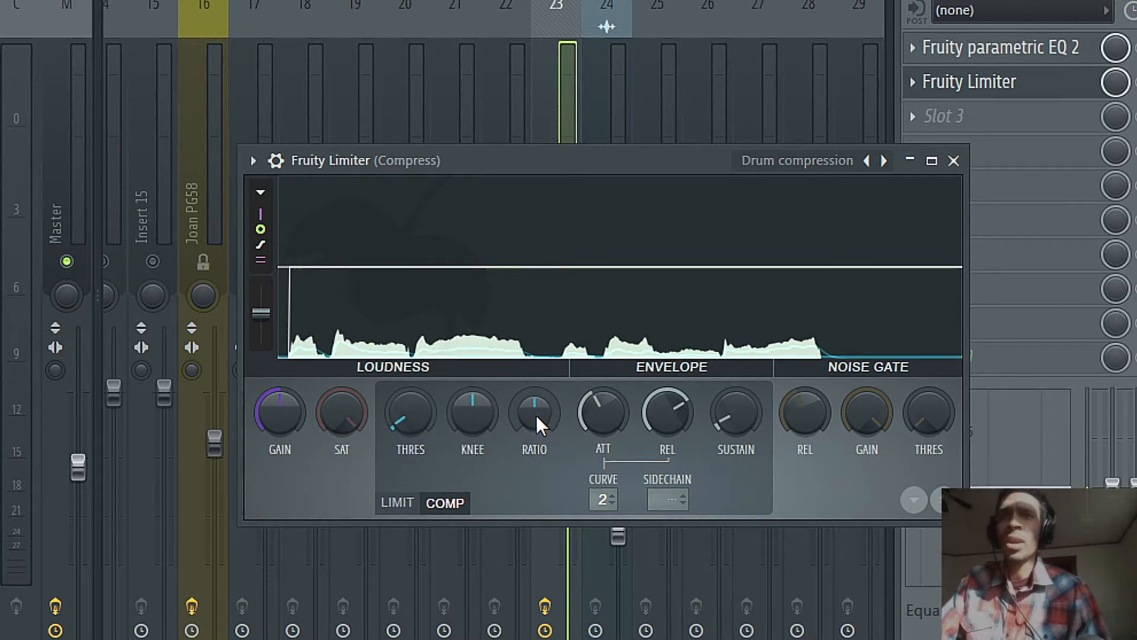
left_click_drag(536, 414, 536, 392)
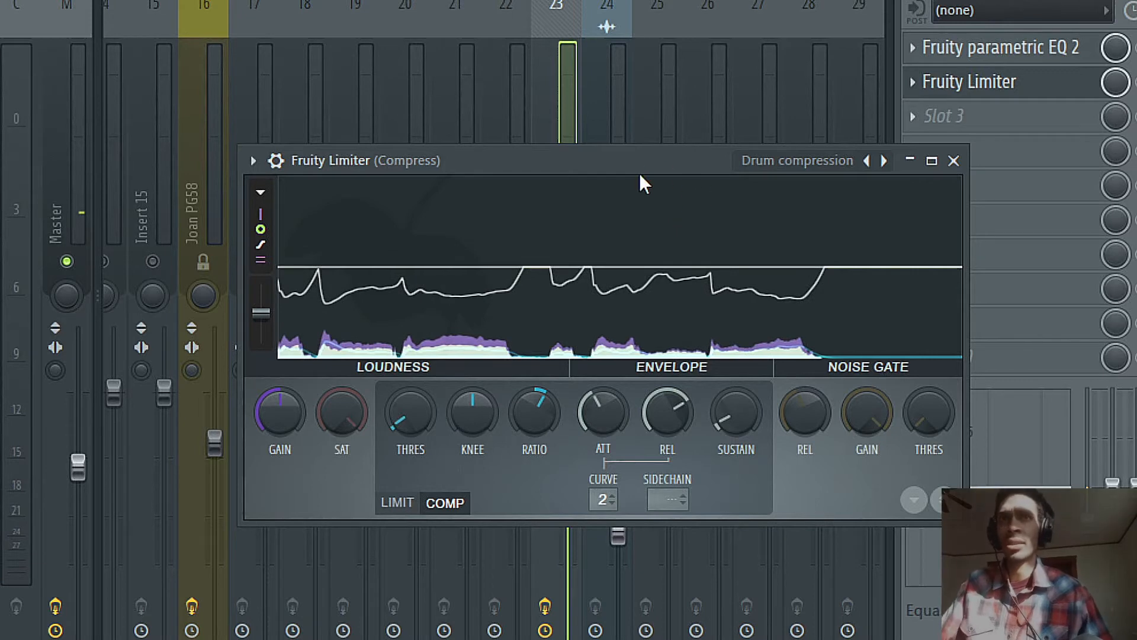
left_click(1012, 112)
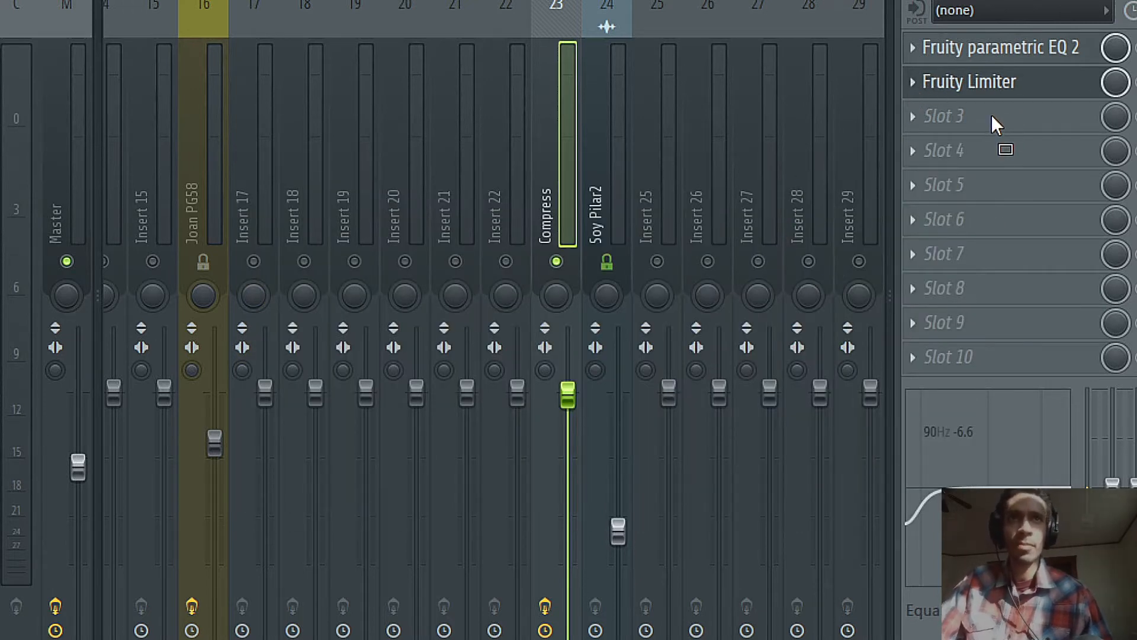
Duplicate the Fruity Limiter into slot 3 of the Compress track and raise the copy's threshold slightly during playback.
left_click_drag(990, 115, 991, 116)
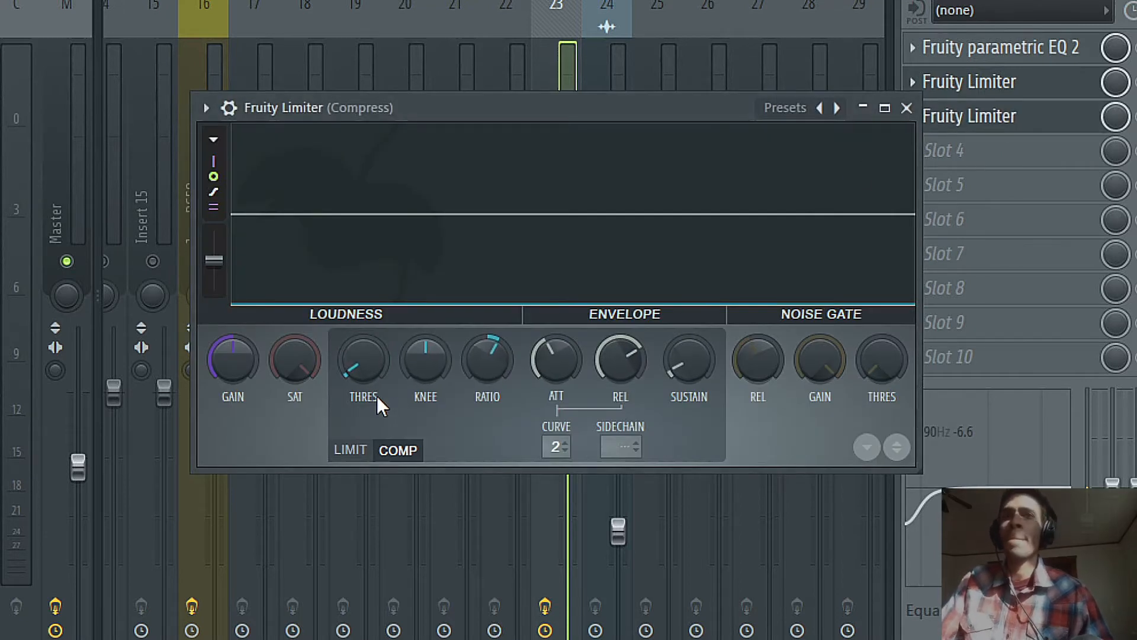
key("space")
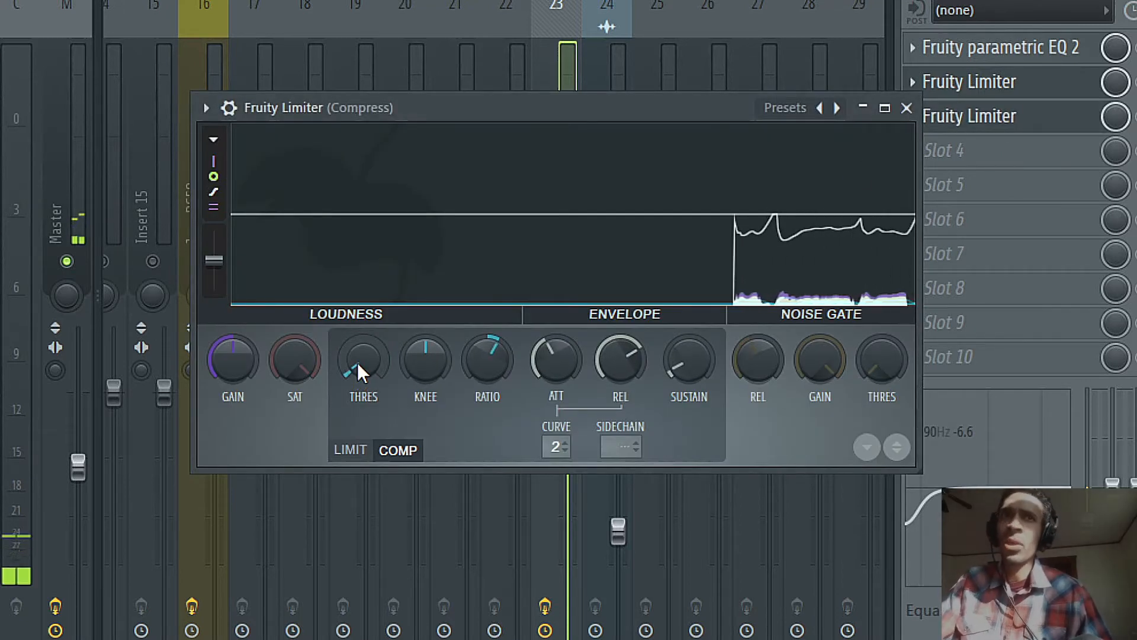
left_click_drag(357, 362, 357, 351)
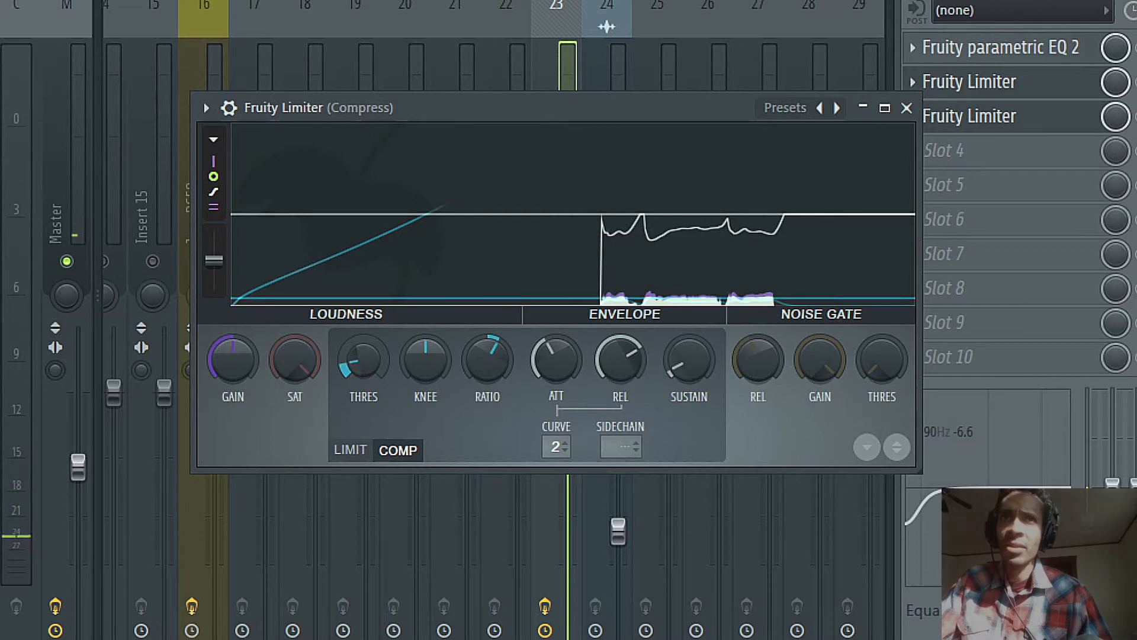
Raise the second limiter's ratio and fine-tune its attack while checking the vocal with playback.
key("space")
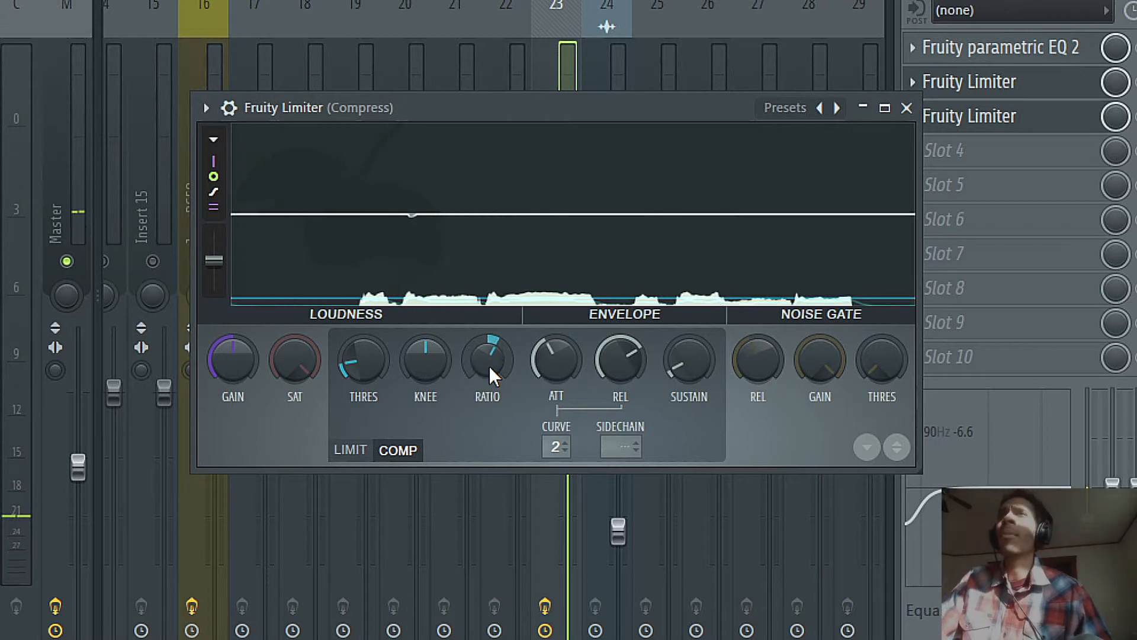
left_click_drag(488, 368, 489, 352)
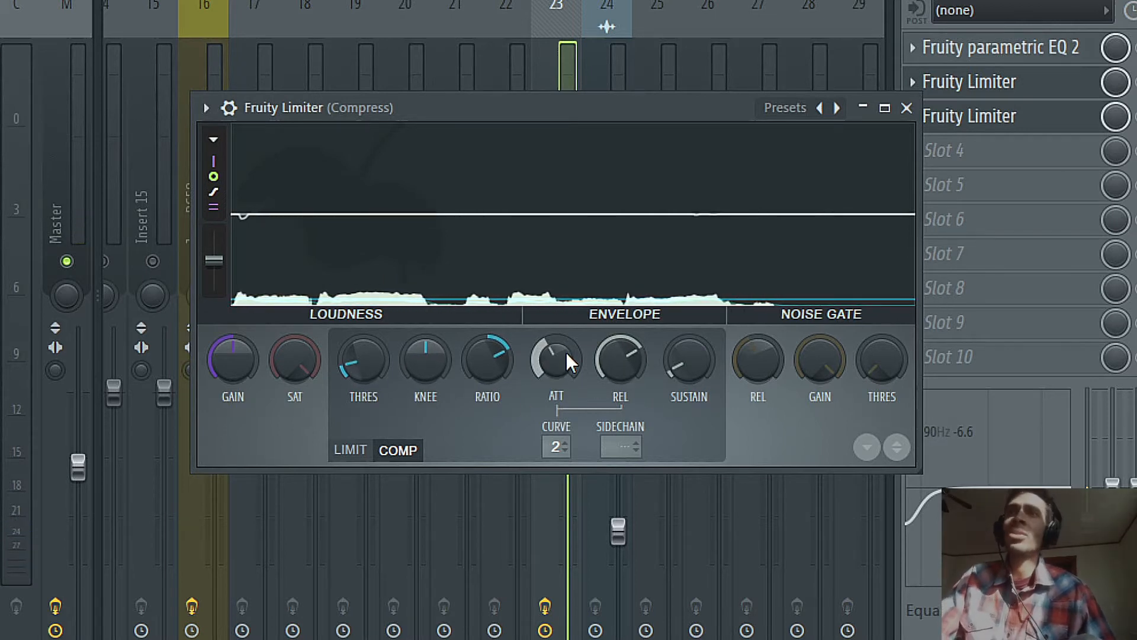
left_click_drag(553, 350, 553, 358)
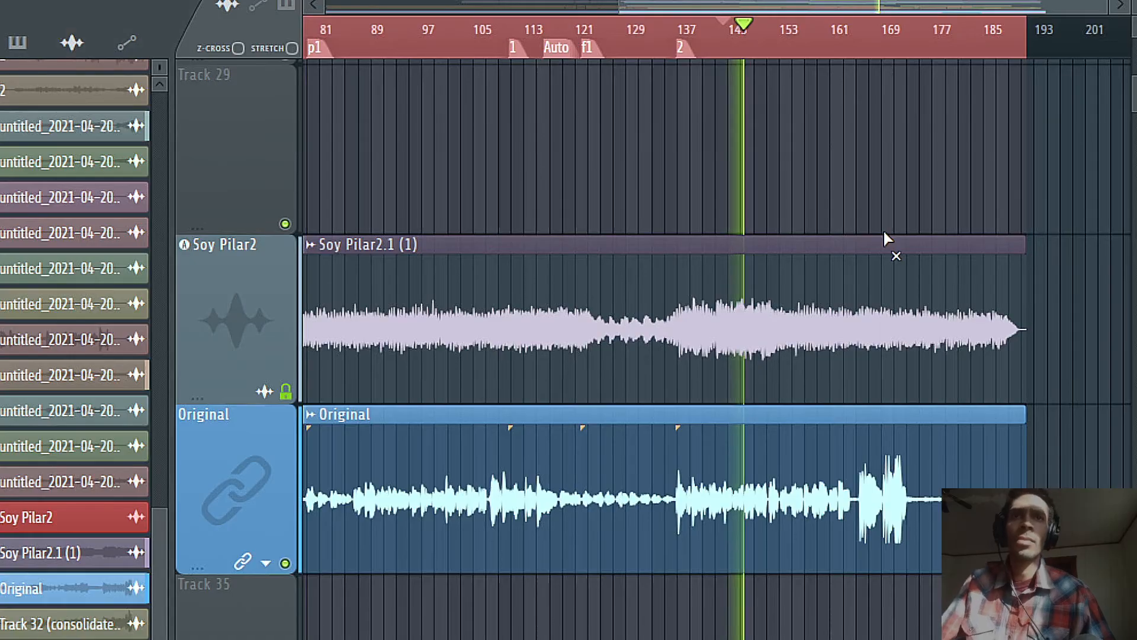
Clear the playlist's time selection and play the vocal from about bar 163.
double_click(846, 48)
scroll(933, 283, "up", 3)
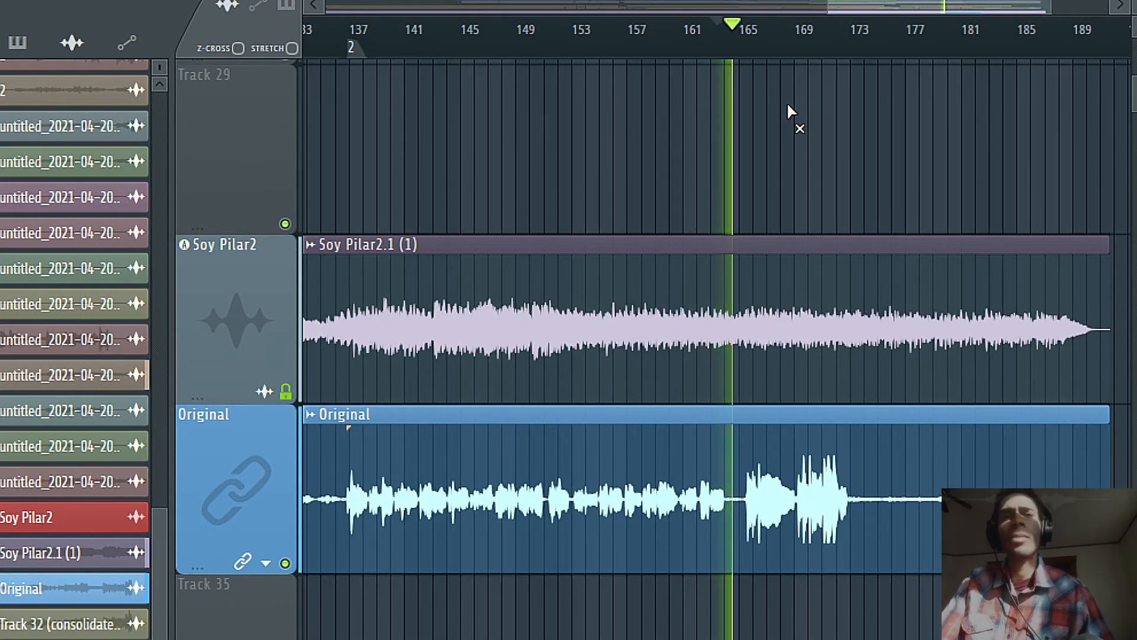
scroll(764, 172, "up", 2)
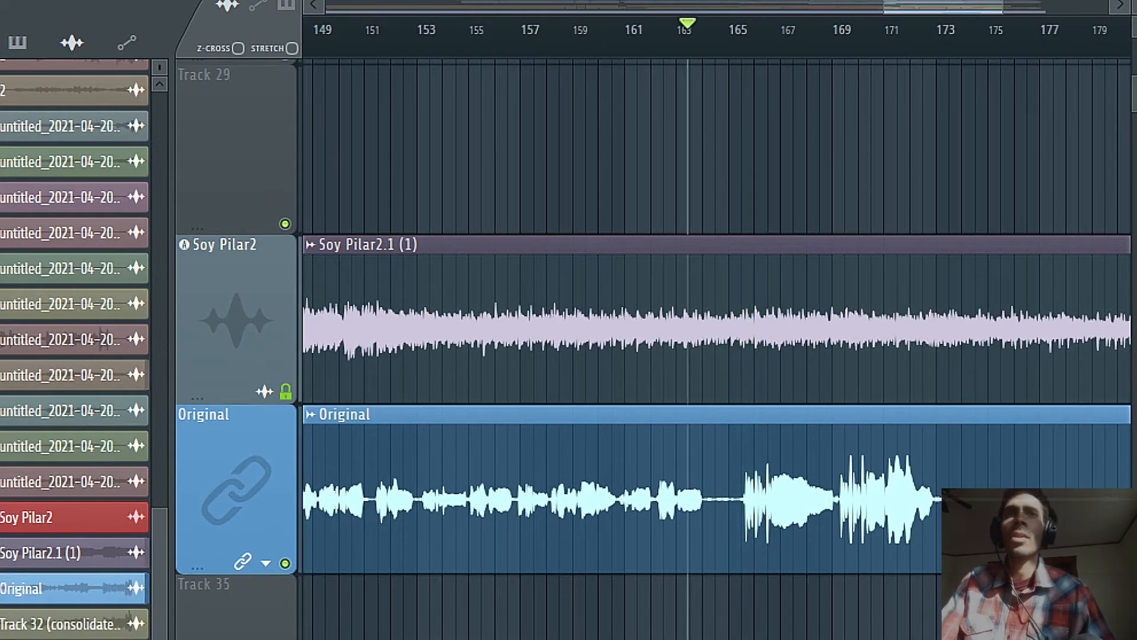
Move the EQUO output volume automation clip from Track 29 to Track 34, directly below the Original vocal.
key("F9")
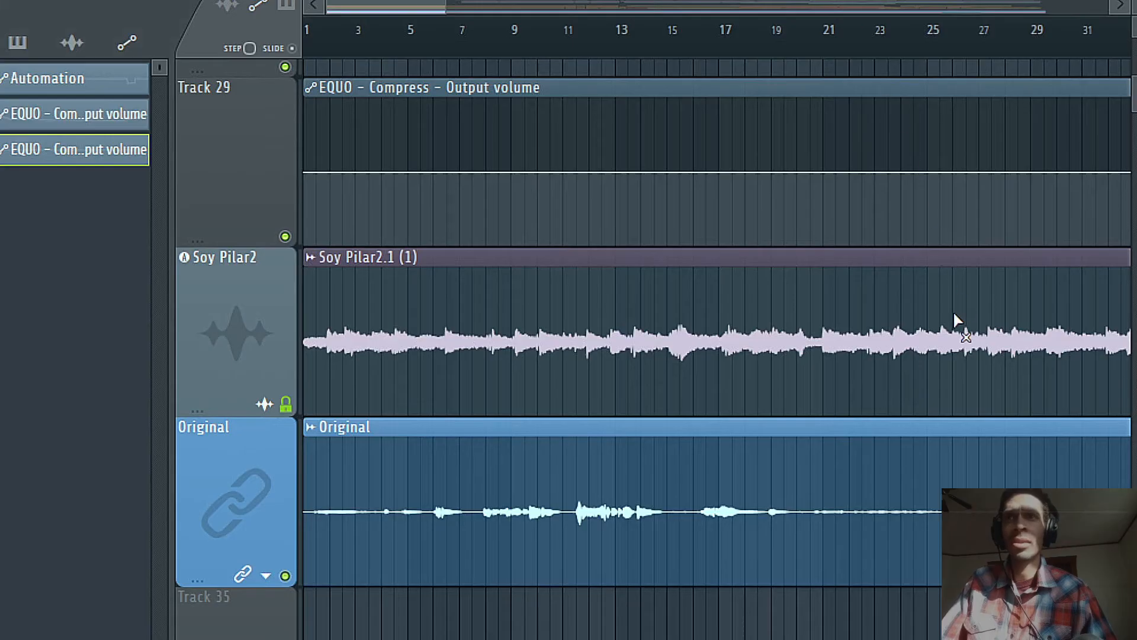
left_click_drag(950, 314, 570, 303)
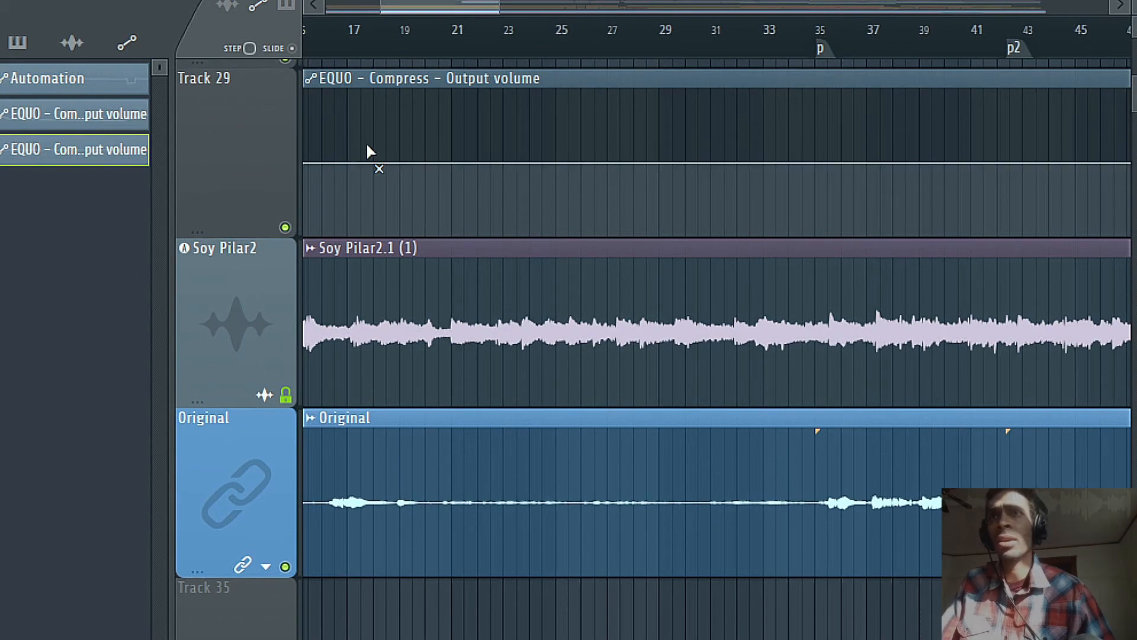
scroll(247, 135, "down", 2)
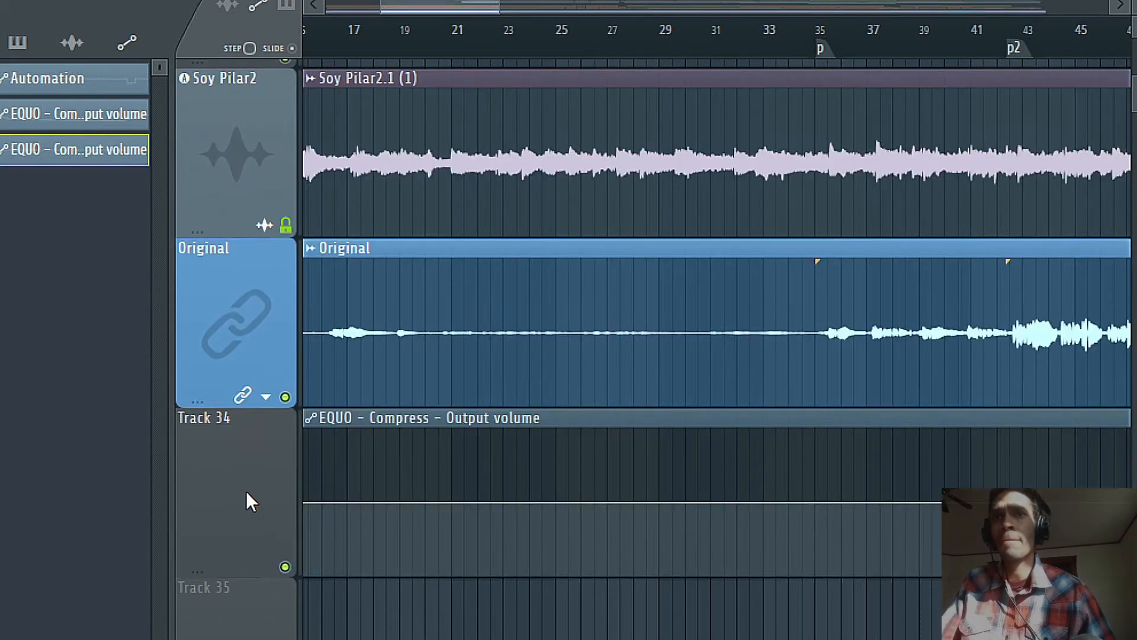
left_click_drag(876, 576, 240, 541)
Play the loud vocal passage from just before bar 165.
scroll(920, 451, "down", 8, "ctrl")
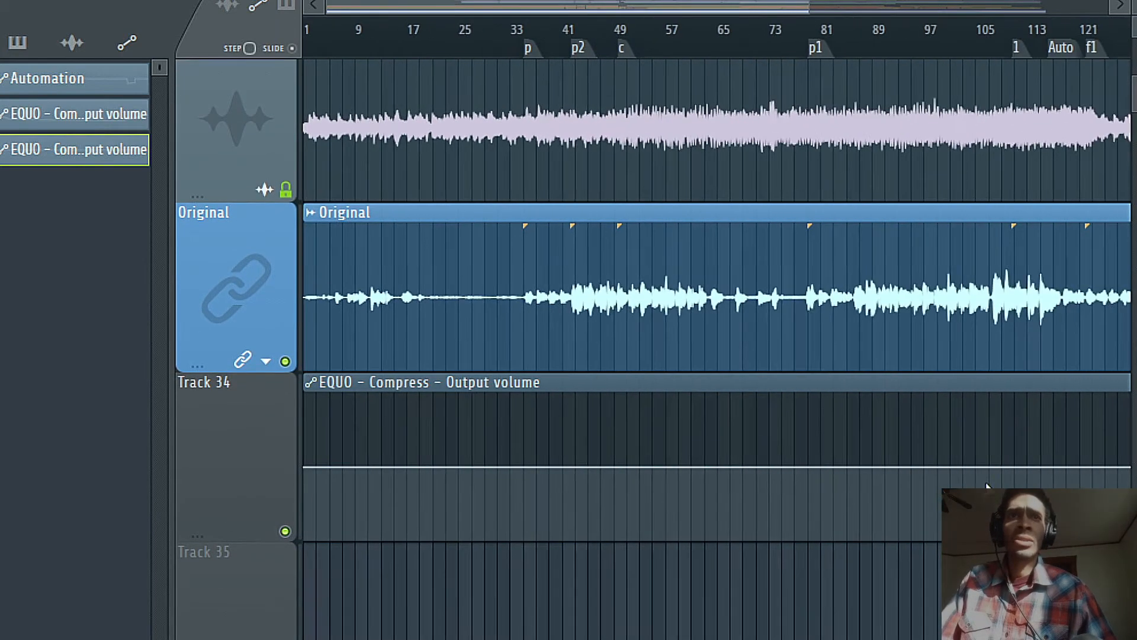
scroll(911, 469, "up", 8, "ctrl")
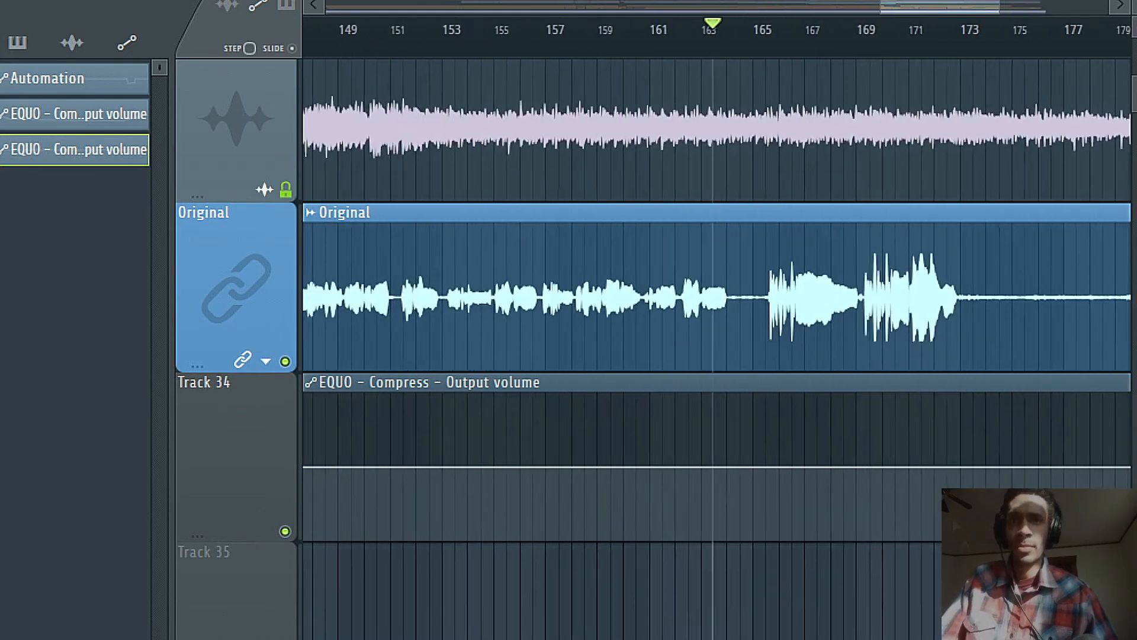
scroll(693, 500, "down", 2, "ctrl")
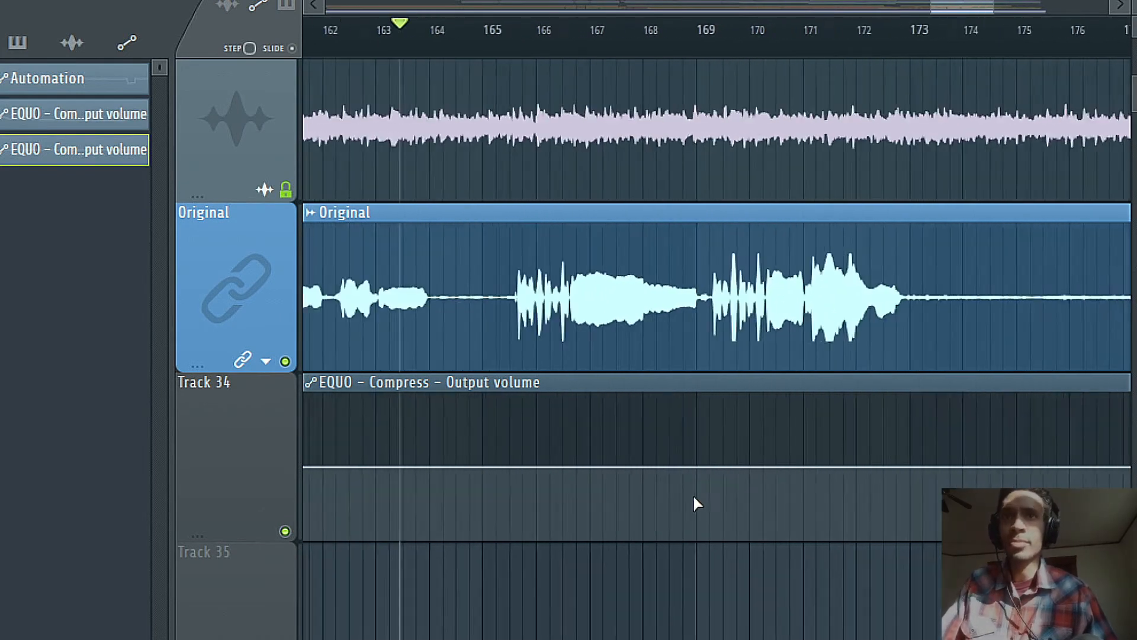
left_click(584, 35)
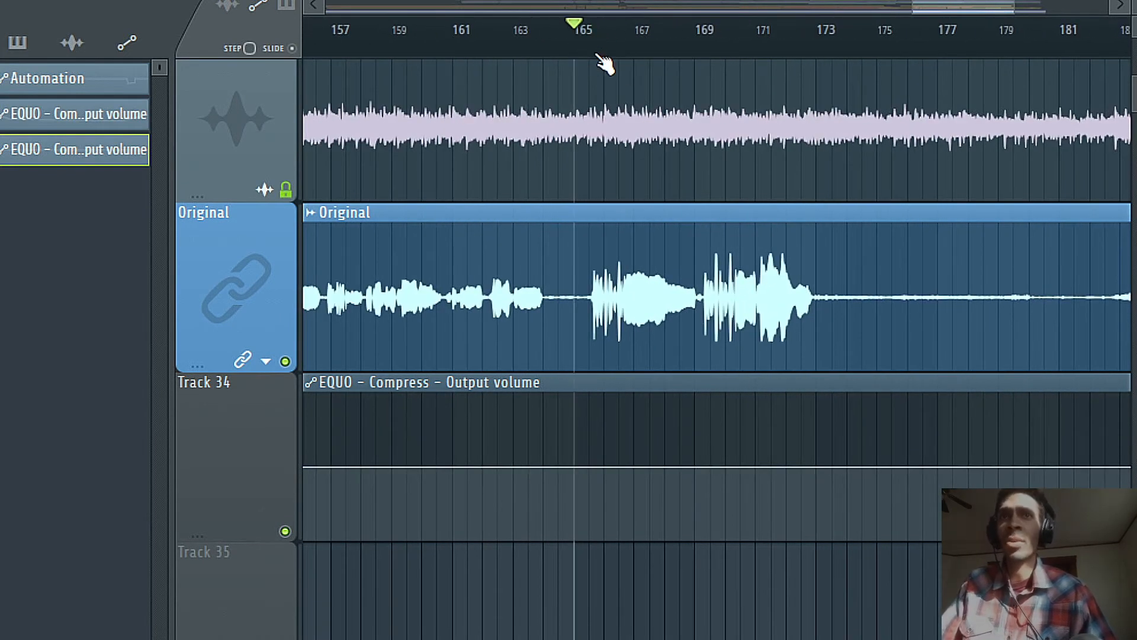
key("space")
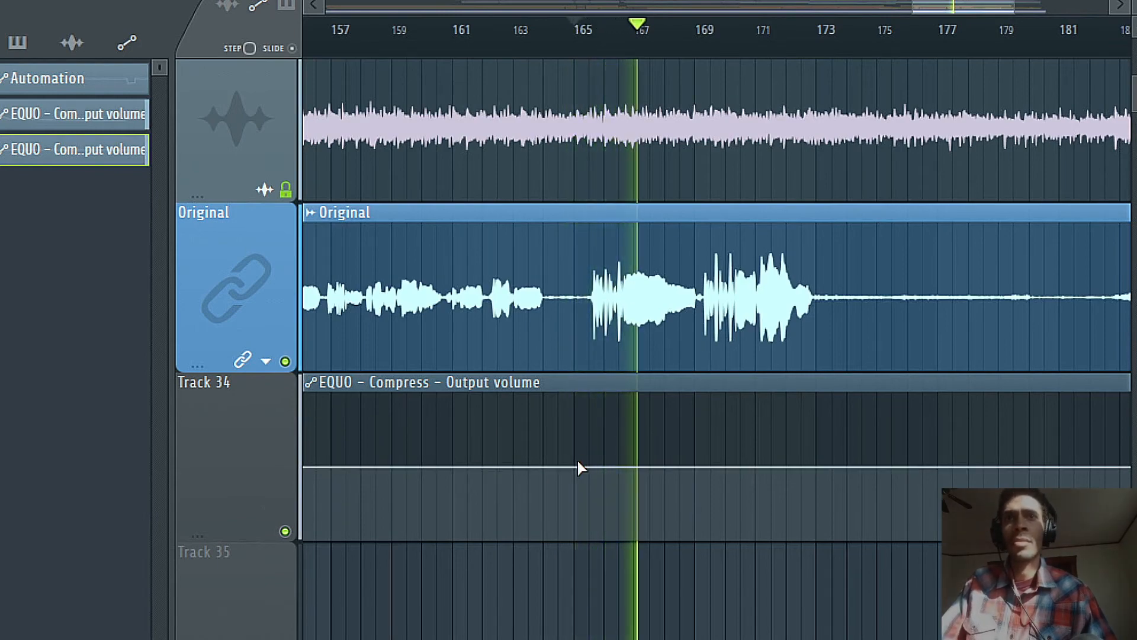
key("space")
Add four automation points to the output volume clip, dipping the level between about bars 165 and 175.
scroll(577, 463, "down", 5)
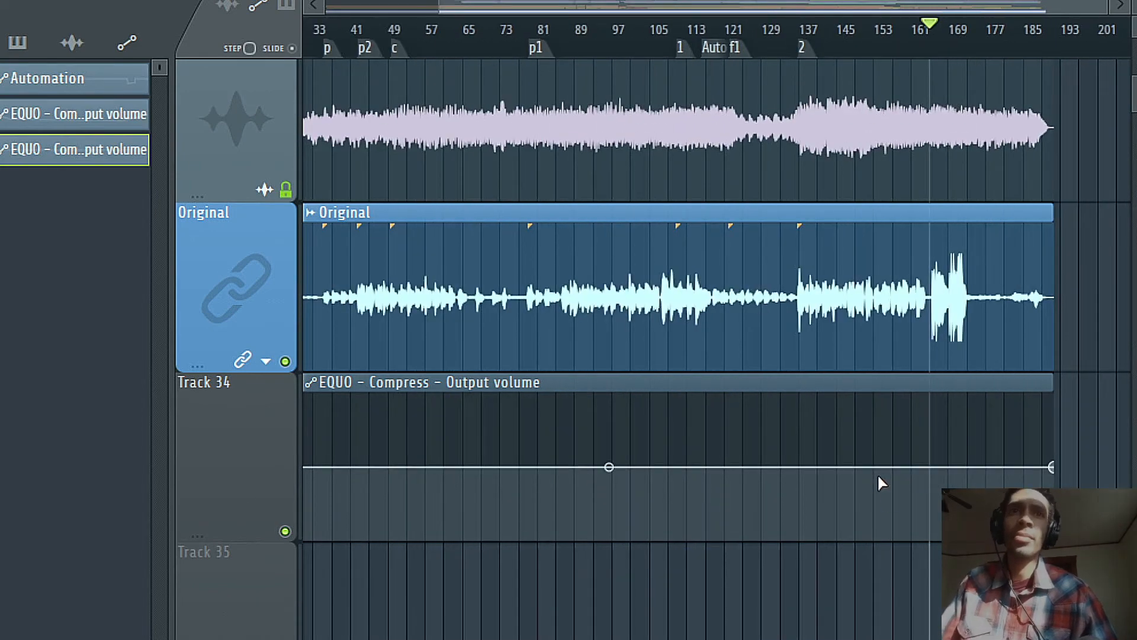
scroll(1033, 477, "up", 5)
left_click_drag(668, 471, 651, 463)
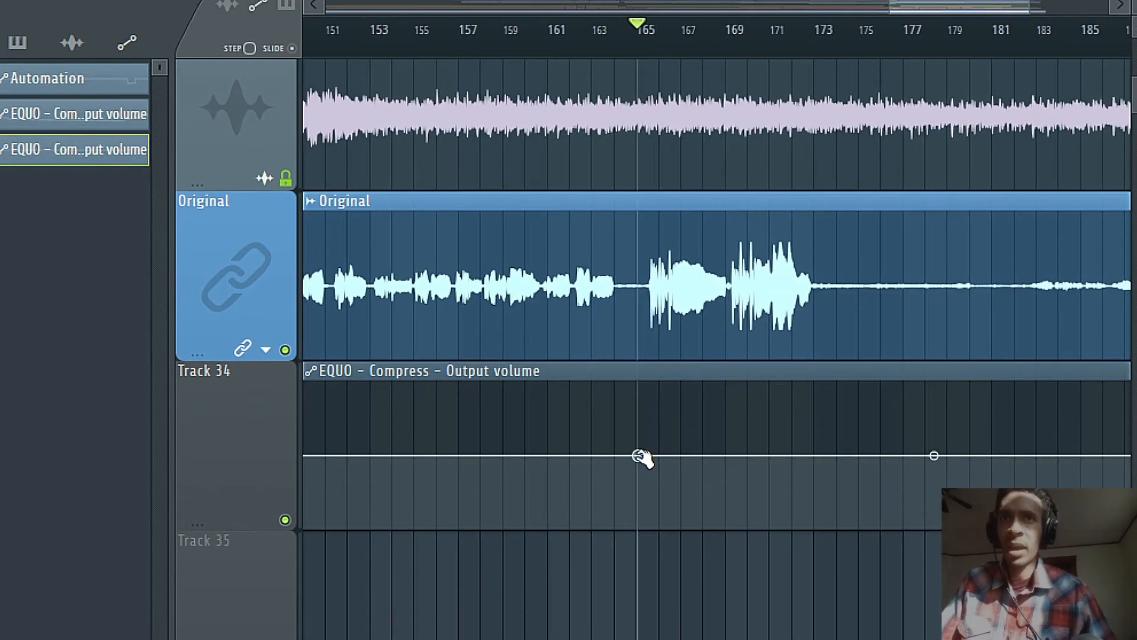
left_click(647, 471)
left_click_drag(879, 451, 874, 456)
left_click(862, 474)
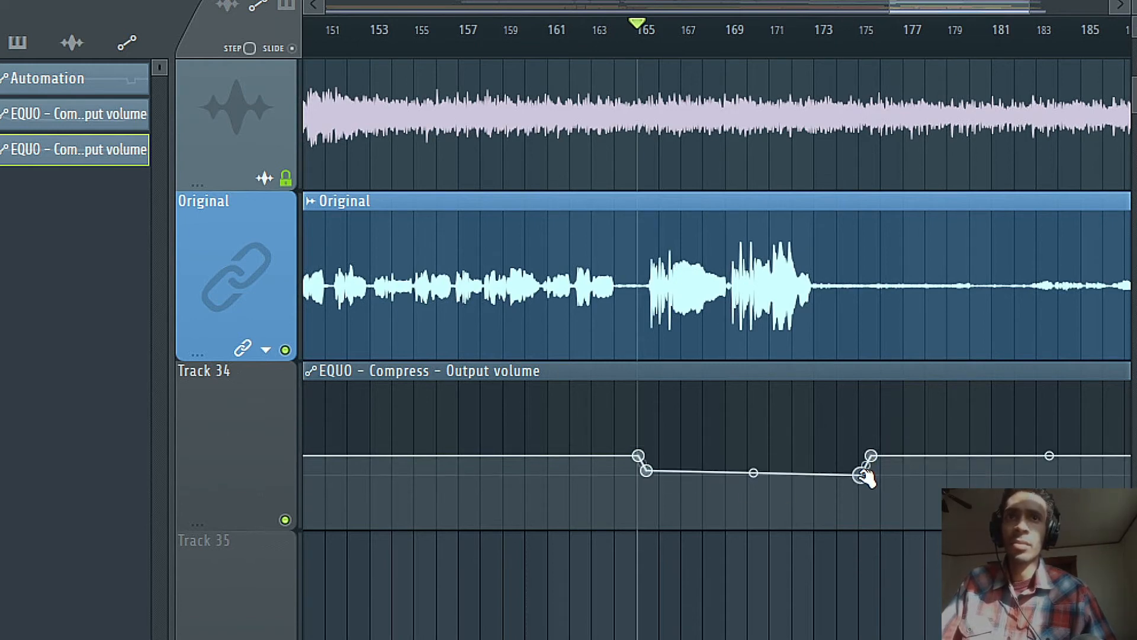
Raise the two lower points of the volume dip to an equal, shallower level while playing the loud passage.
key("space")
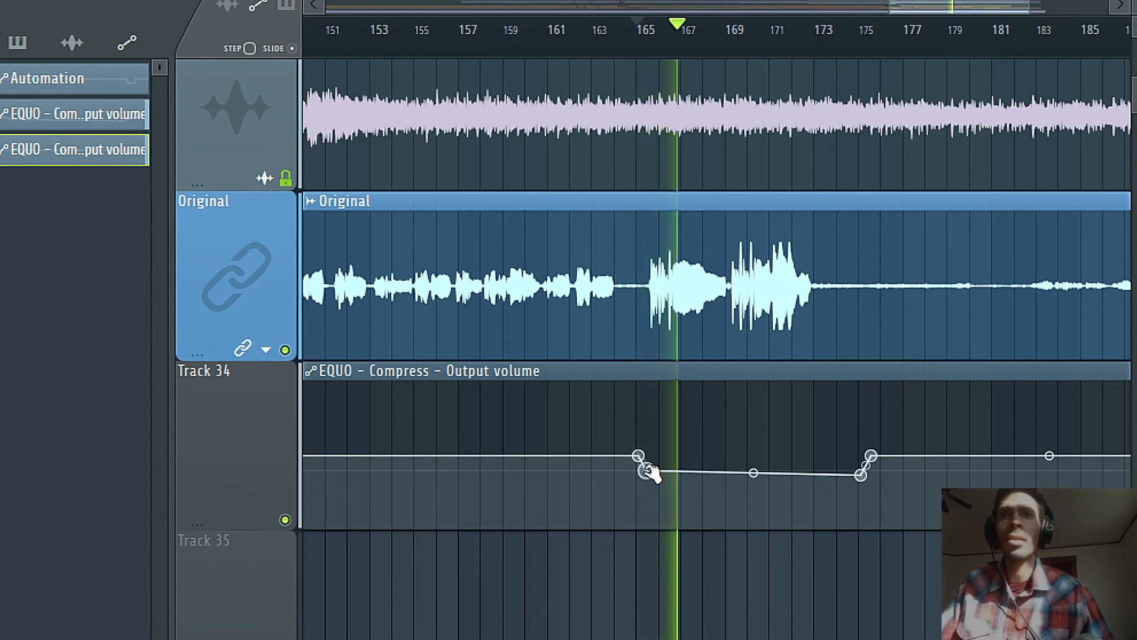
left_click_drag(648, 471, 648, 466)
left_click_drag(862, 474, 857, 466)
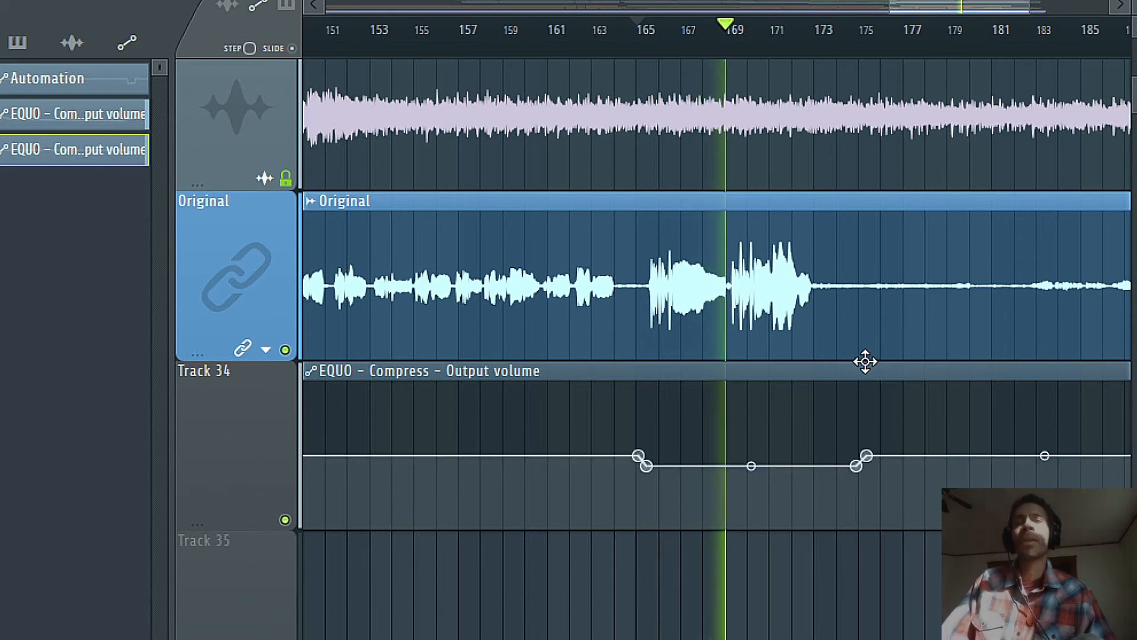
key("space")
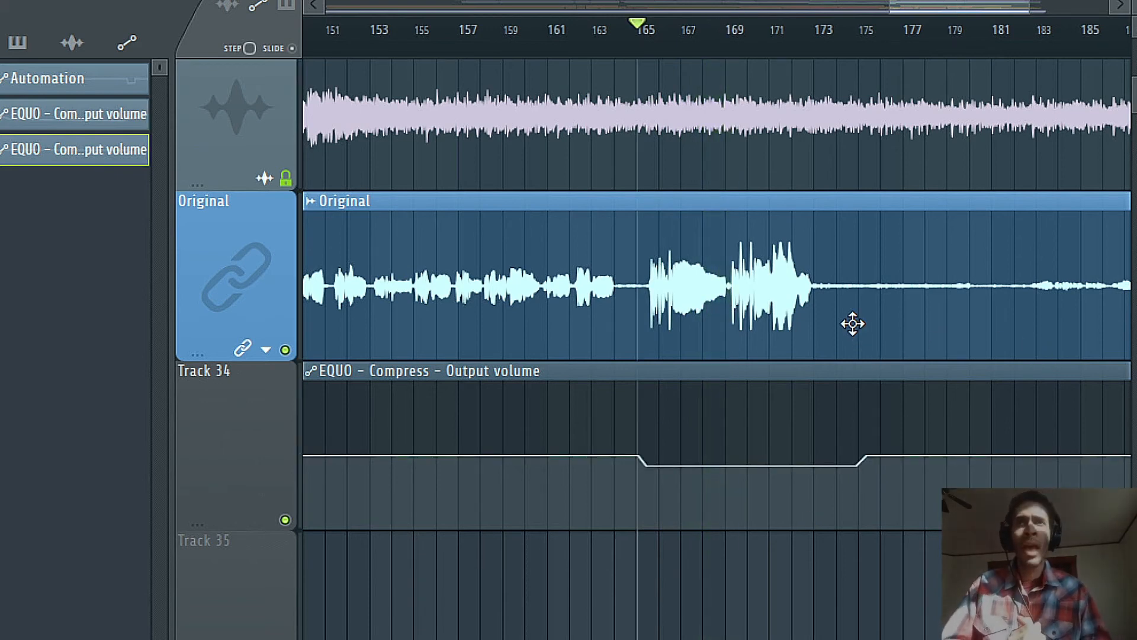
Examine the Original vocal waveform across the whole song, comparing the marked sections with the output volume automation.
scroll(853, 324, "down", 4)
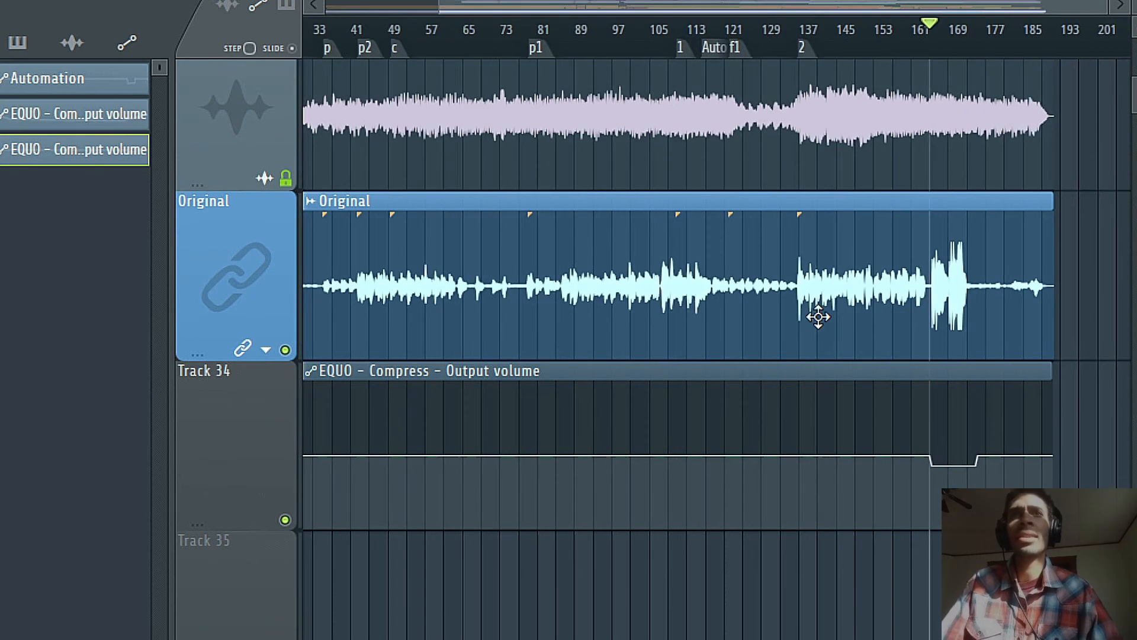
mouse_move(859, 9)
left_mouse_down()
mouse_move(764, 7)
mouse_move(855, 20)
left_mouse_up()
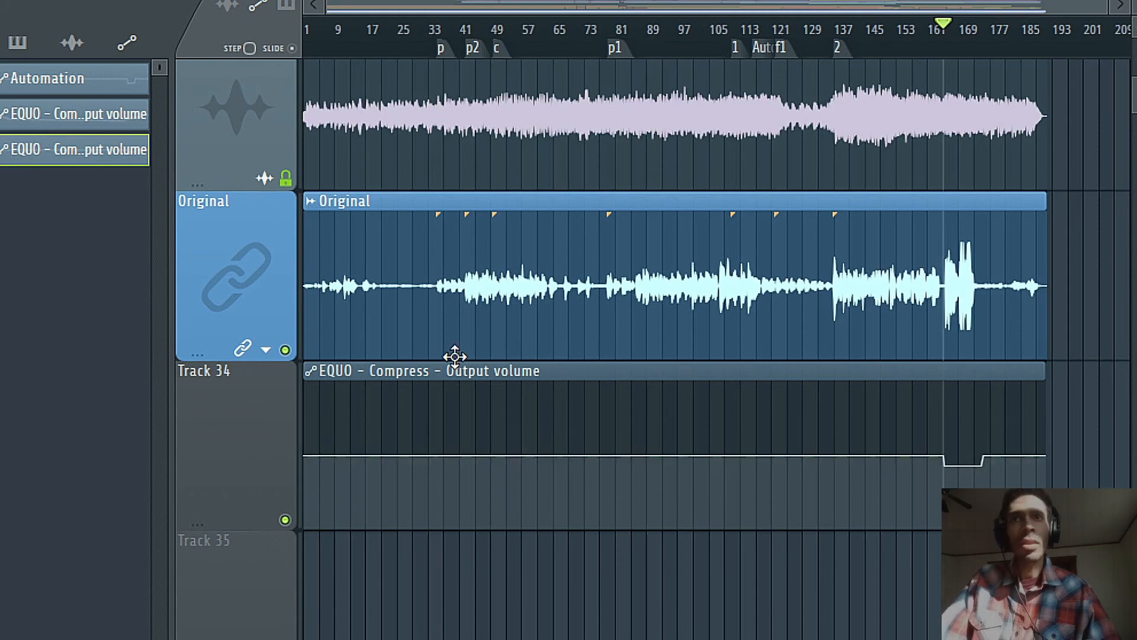
scroll(452, 356, "up", 4)
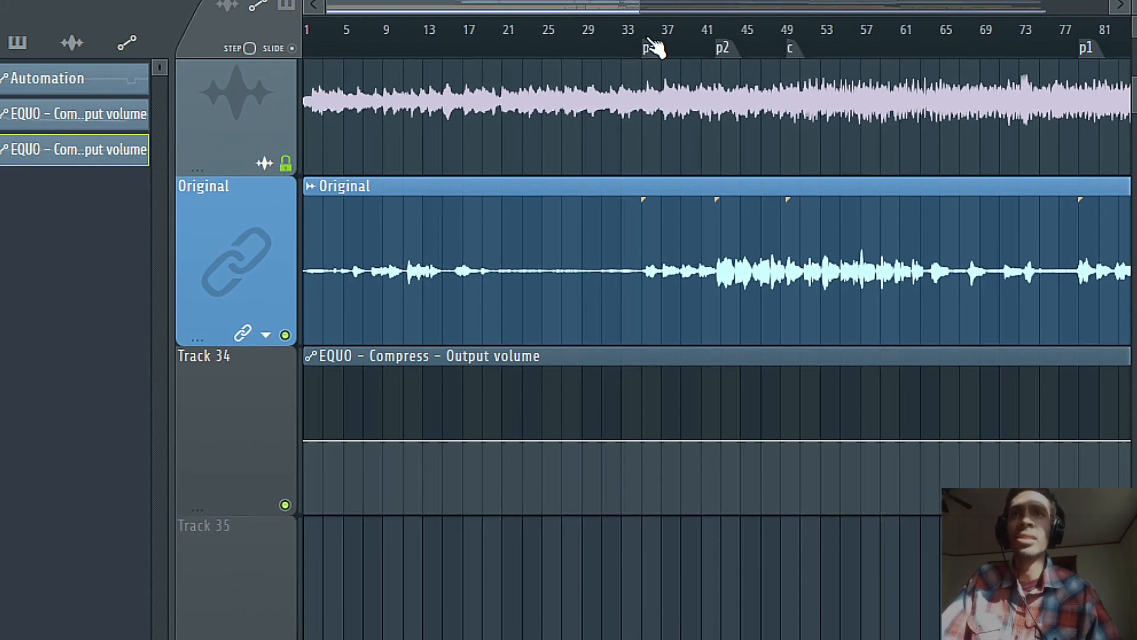
left_click(652, 44)
scroll(699, 380, "up", 1)
scroll(696, 391, "down", 3)
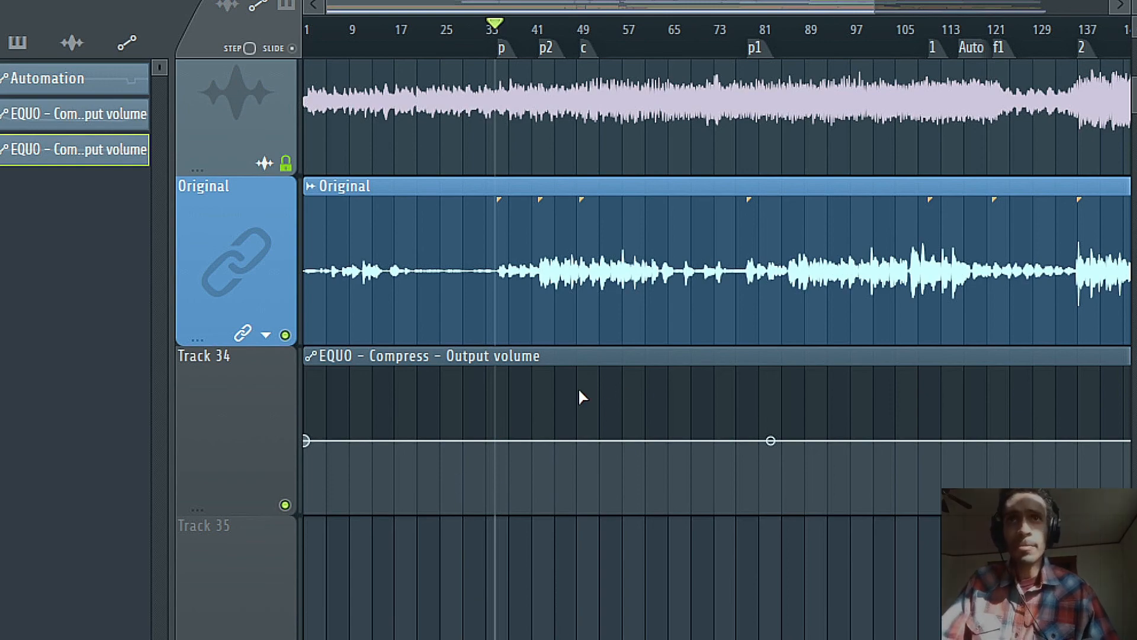
scroll(797, 407, "up", 3)
left_click_drag(868, 358, 702, 416)
left_click_drag(805, 460, 668, 427)
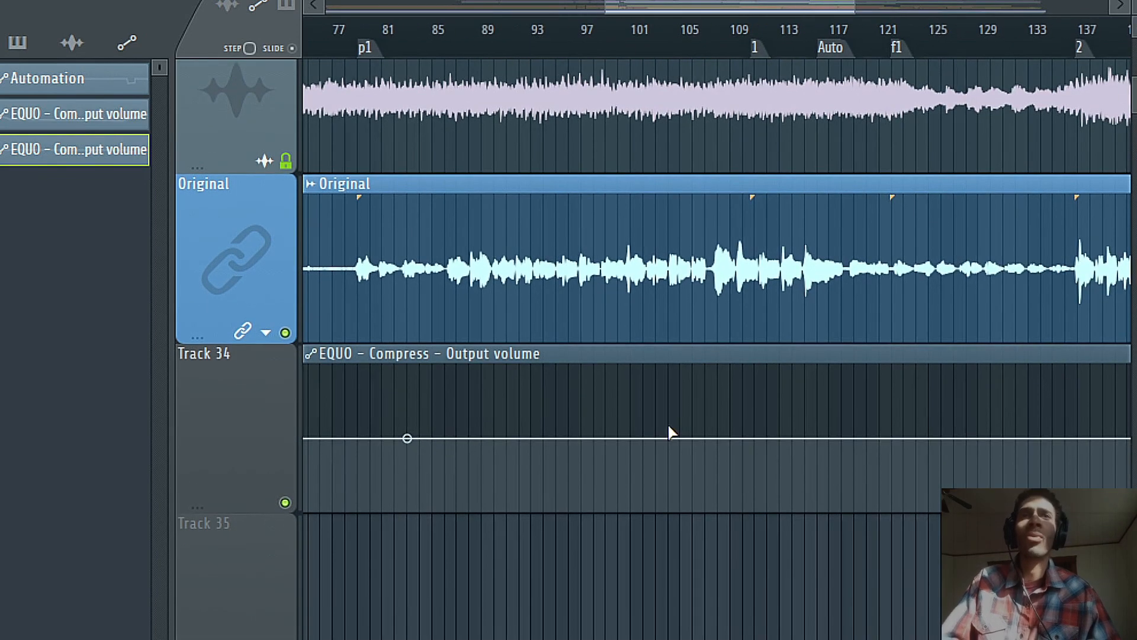
scroll(960, 382, "down", 3)
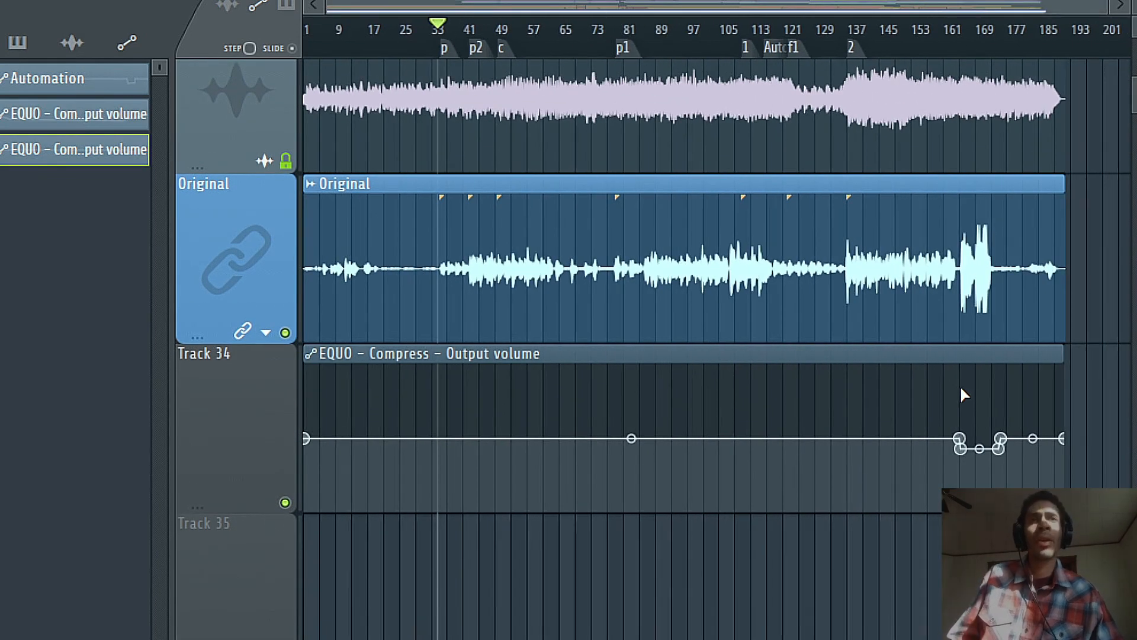